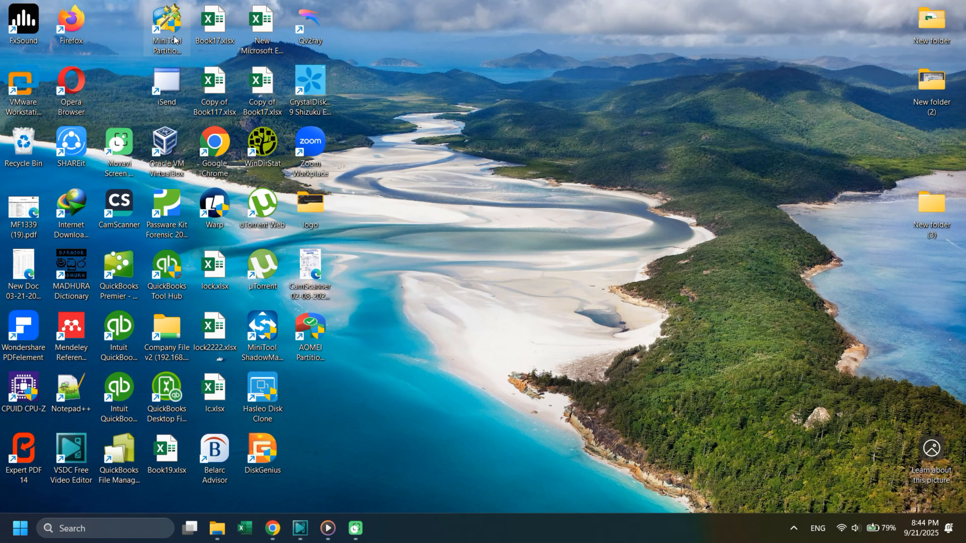
# Launch MiniTool Partition Wizard from the desktop and dismiss its promotional message.
pyautogui.click(168, 26)
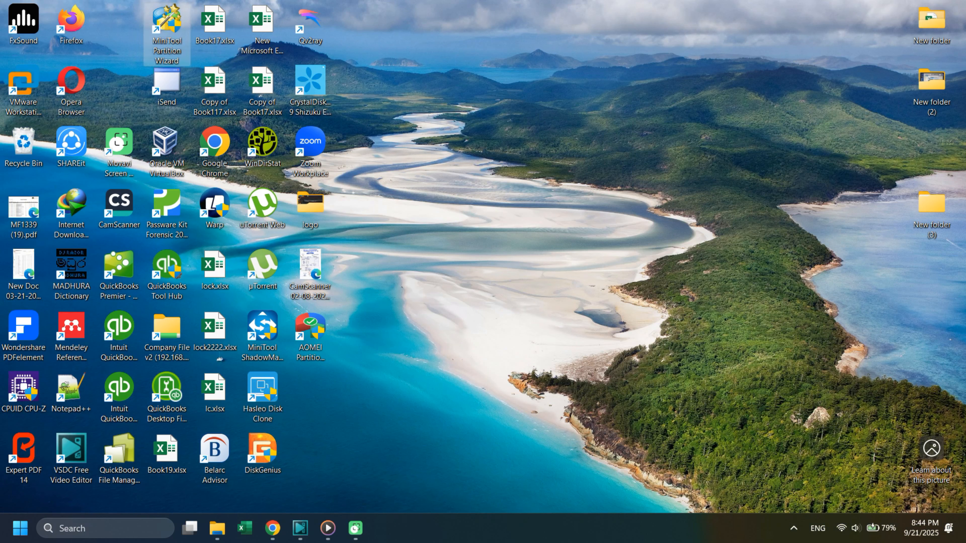
pyautogui.click(405, 377)
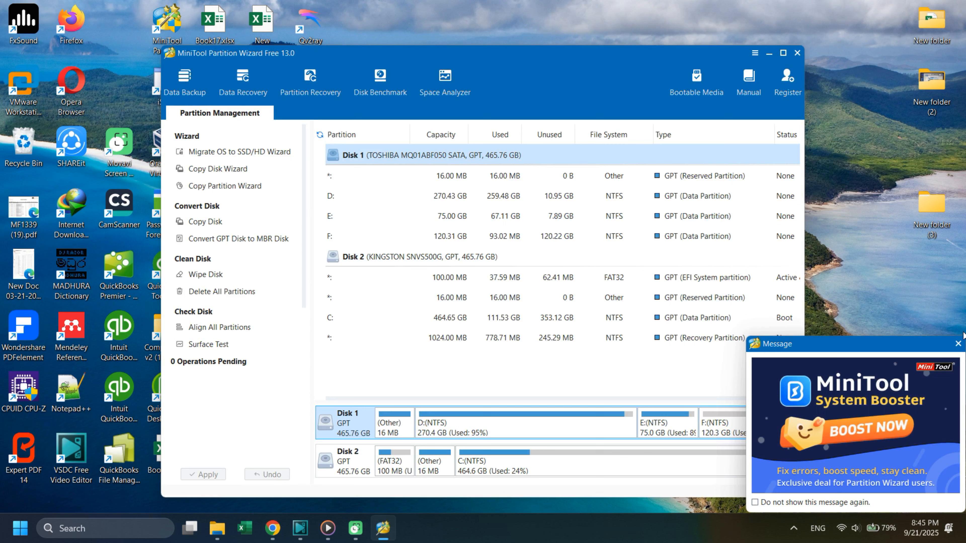
pyautogui.click(958, 344)
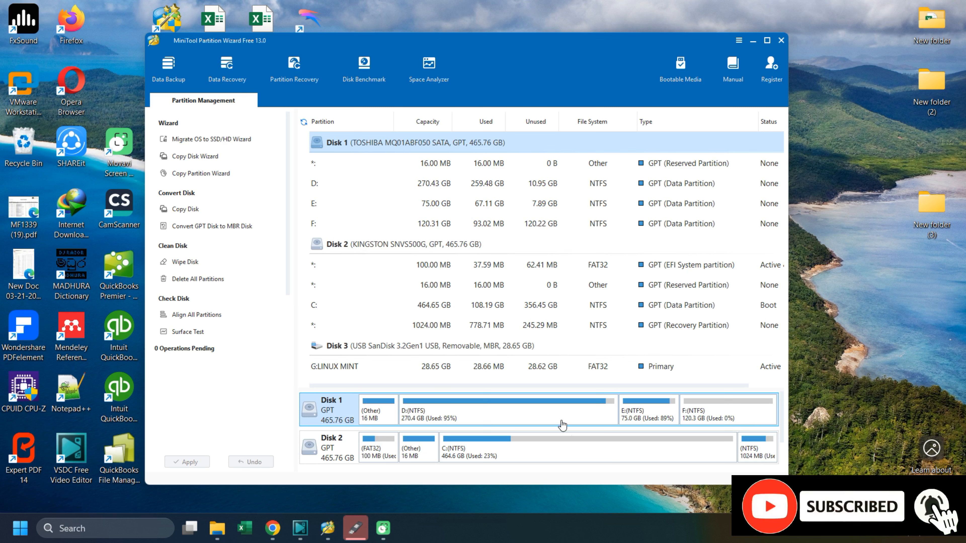
# Examine the partitions and the partition style of Disk 1 (TOSHIBA) and Disk 2 (KINGSTON).
pyautogui.click(411, 243)
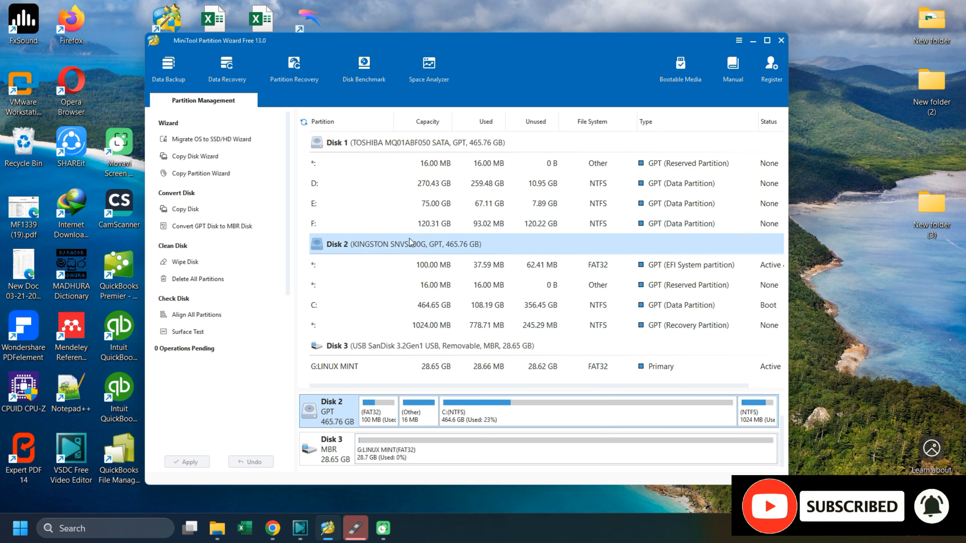
pyautogui.click(405, 135)
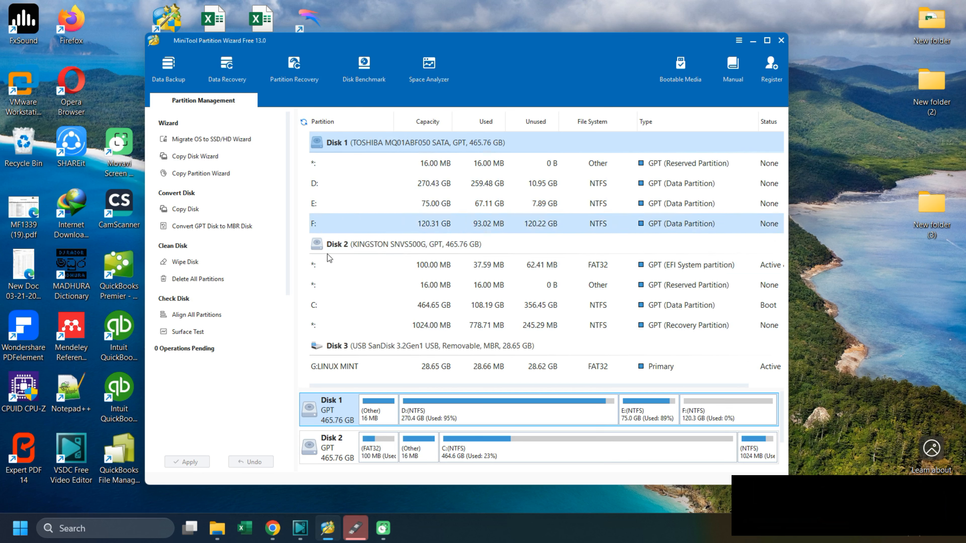
pyautogui.click(373, 251)
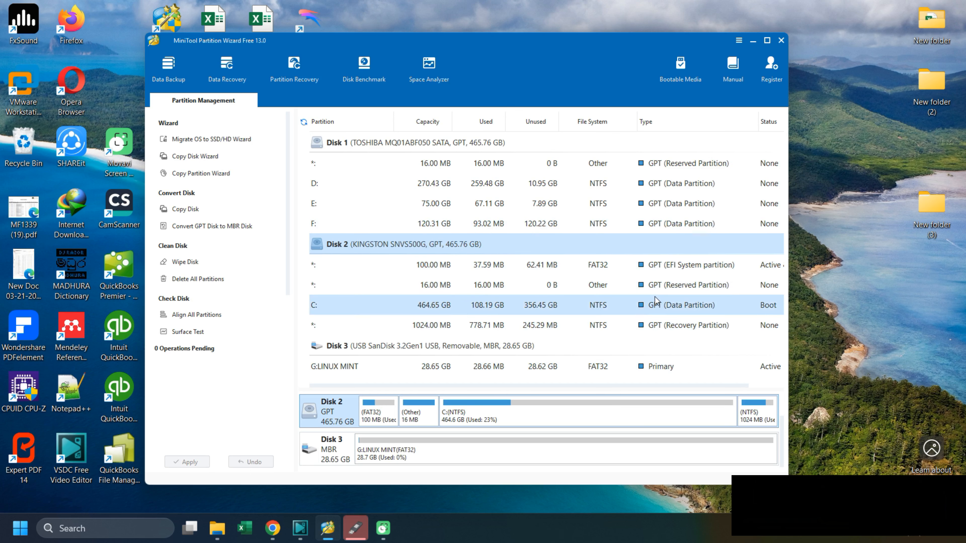
pyautogui.click(395, 144)
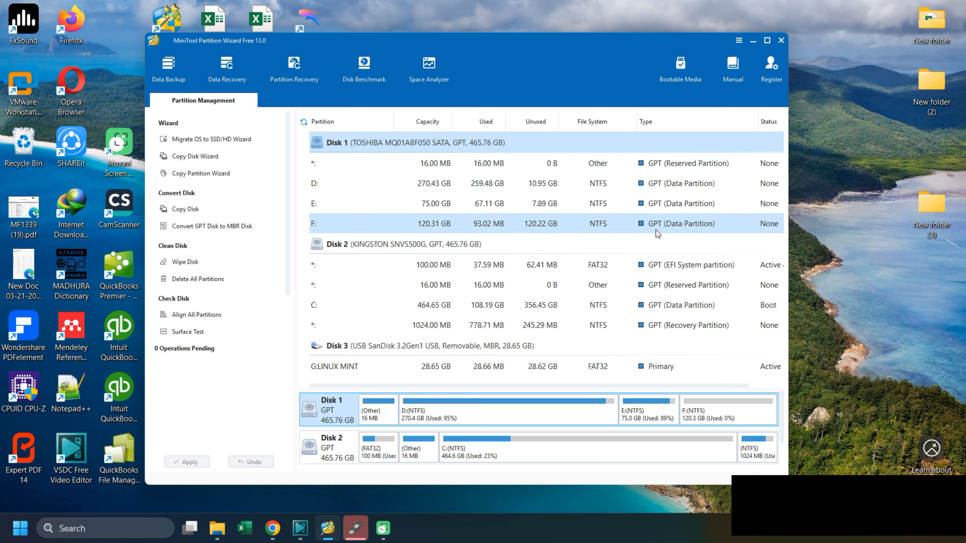
# Locate the operation that converts Disk 1 (TOSHIBA) from GPT to MBR.
pyautogui.rightClick(417, 143)
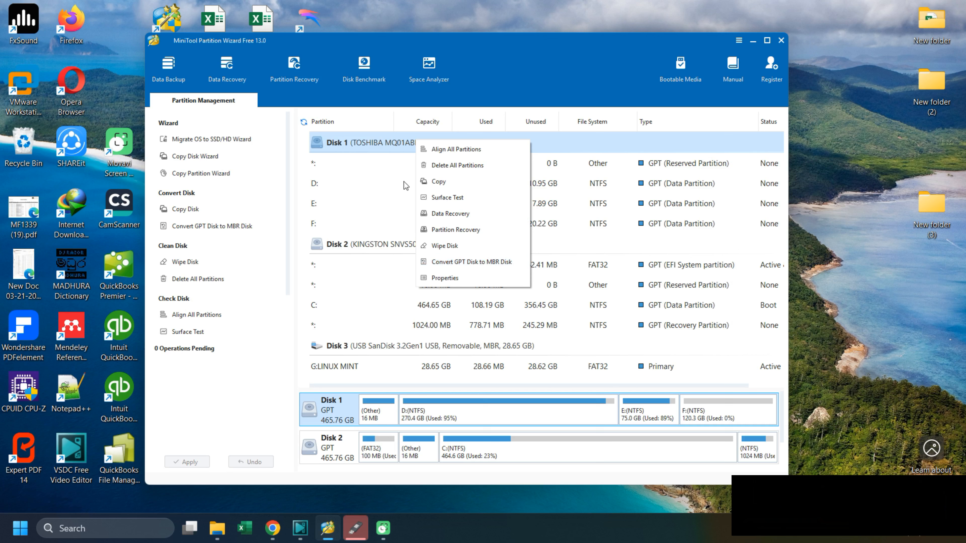
pyautogui.click(394, 149)
pyautogui.rightClick(394, 148)
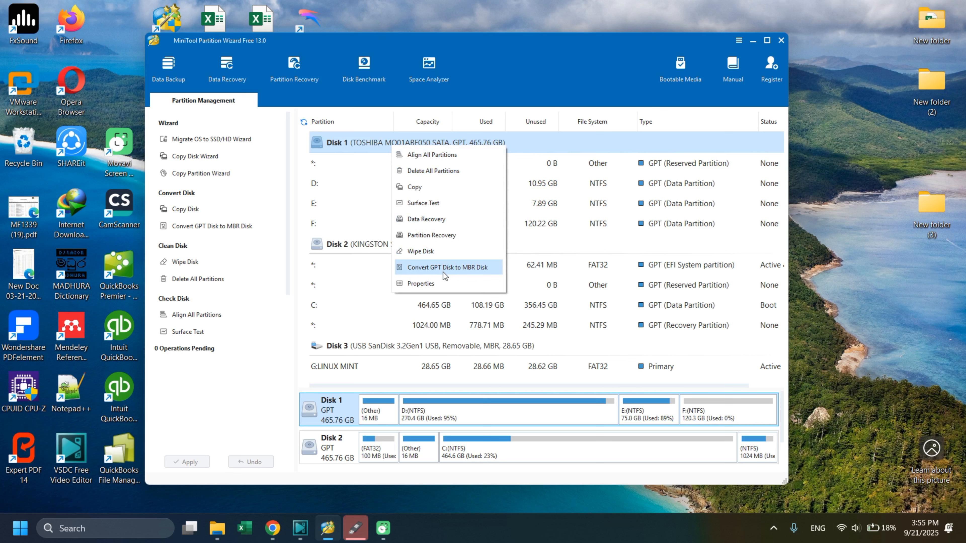
pyautogui.click(432, 268)
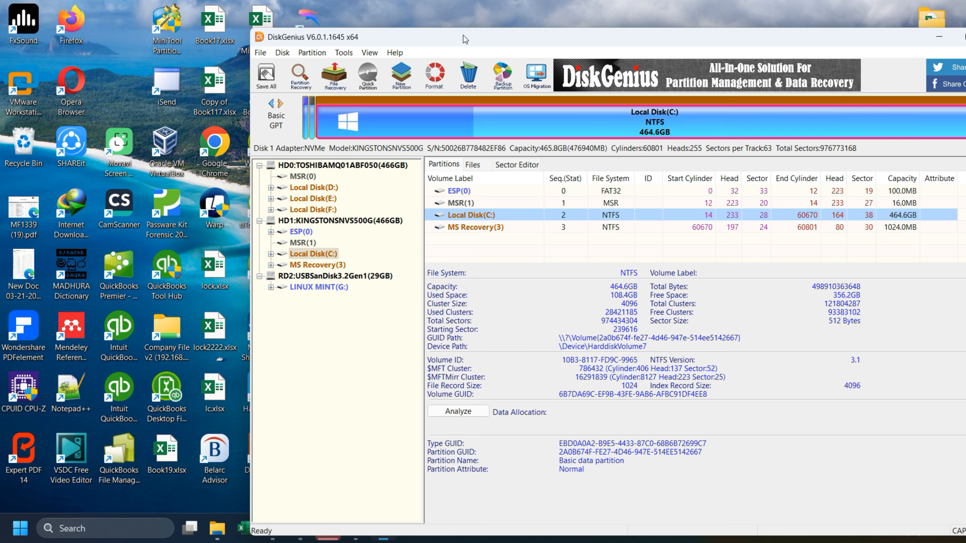
# Switch to DiskGenius and set up an OS Migration with HD0:TOSHIBAMQ01ABF050 as target disk, accepting that it is overwritten.
pyautogui.moveTo(464, 39); pyautogui.dragTo(404, 14)
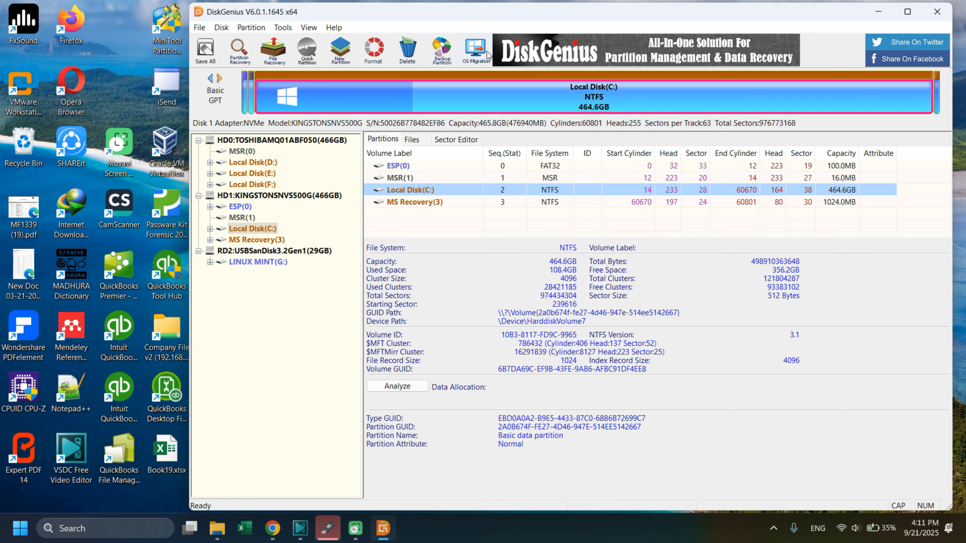
pyautogui.click(156, 29)
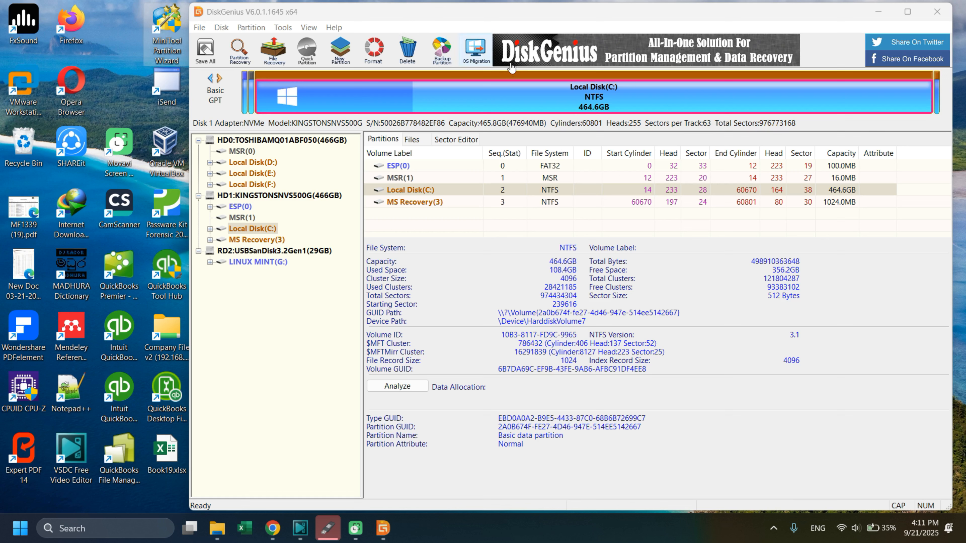
pyautogui.click(482, 58)
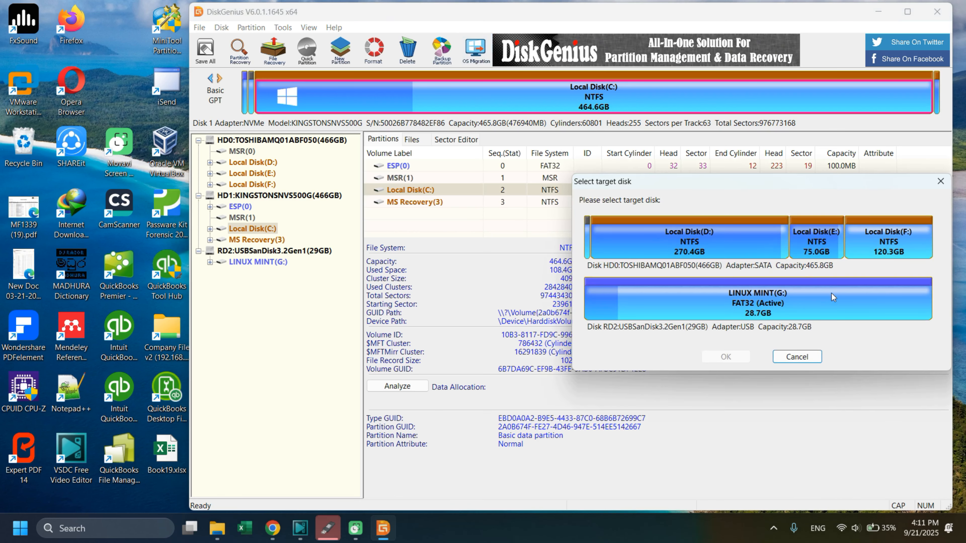
pyautogui.click(662, 235)
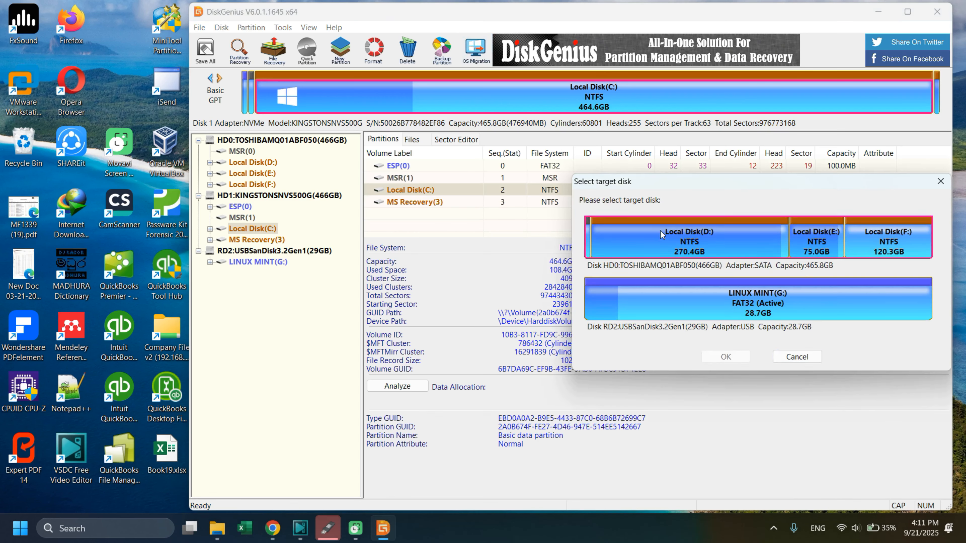
pyautogui.click(742, 359)
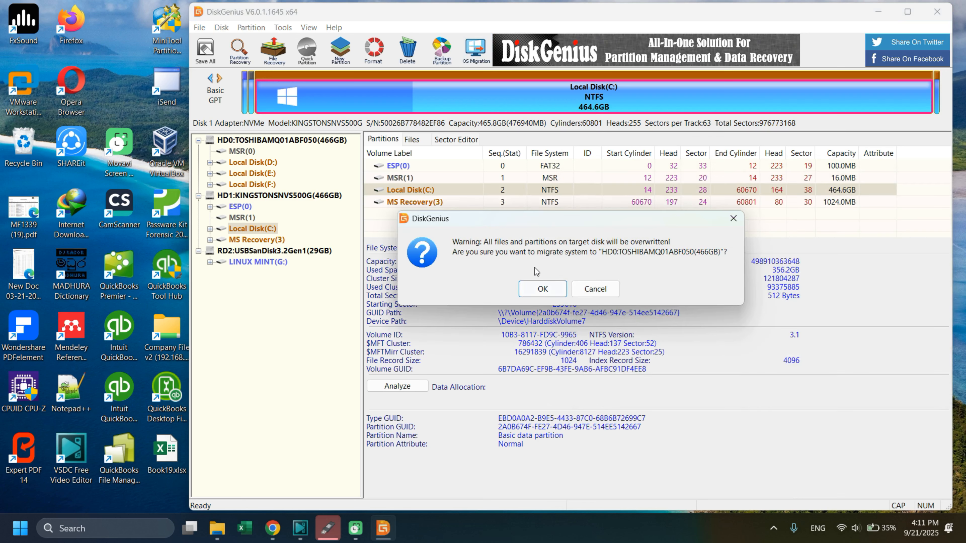
pyautogui.click(542, 288)
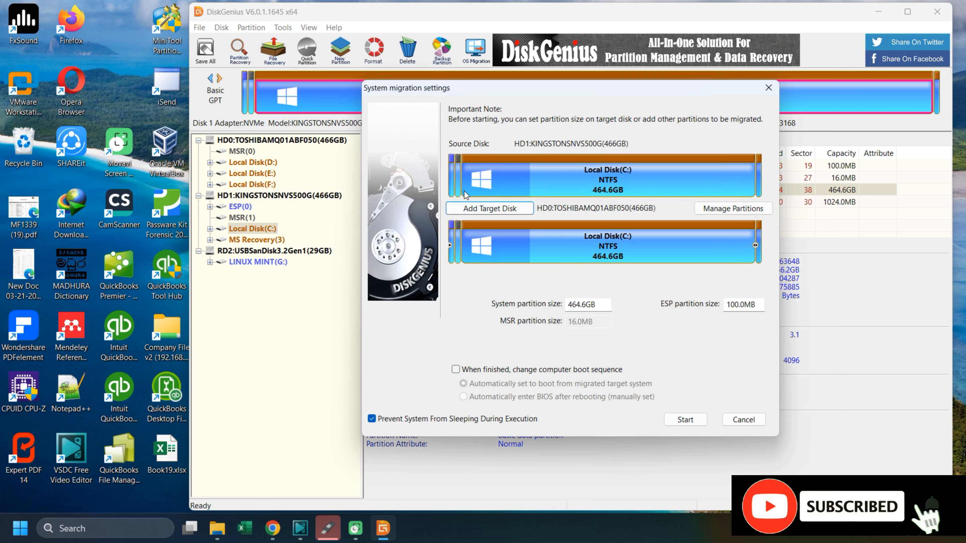
# Run the system migration as a Hot Migration with the boot sequence changed when finished, and restart the computer.
pyautogui.click(477, 177)
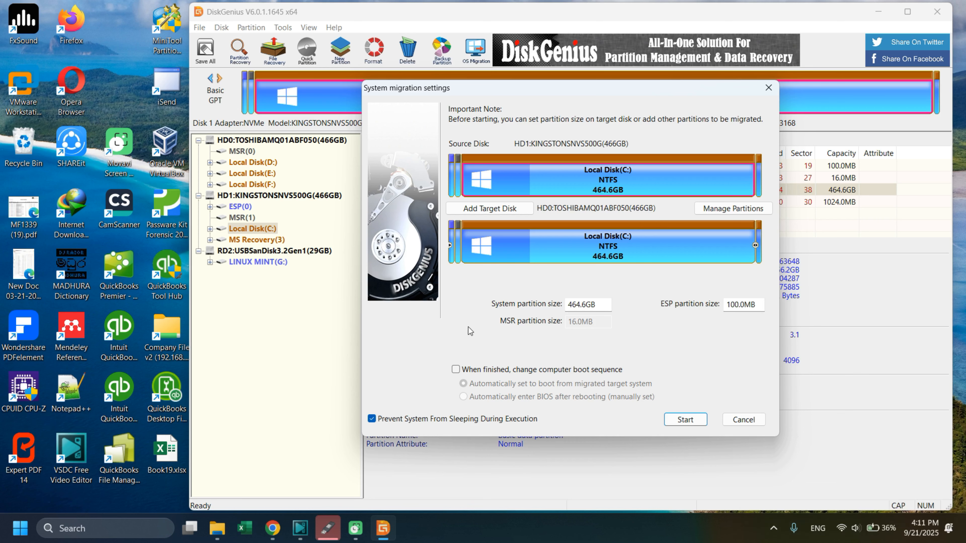
pyautogui.click(458, 370)
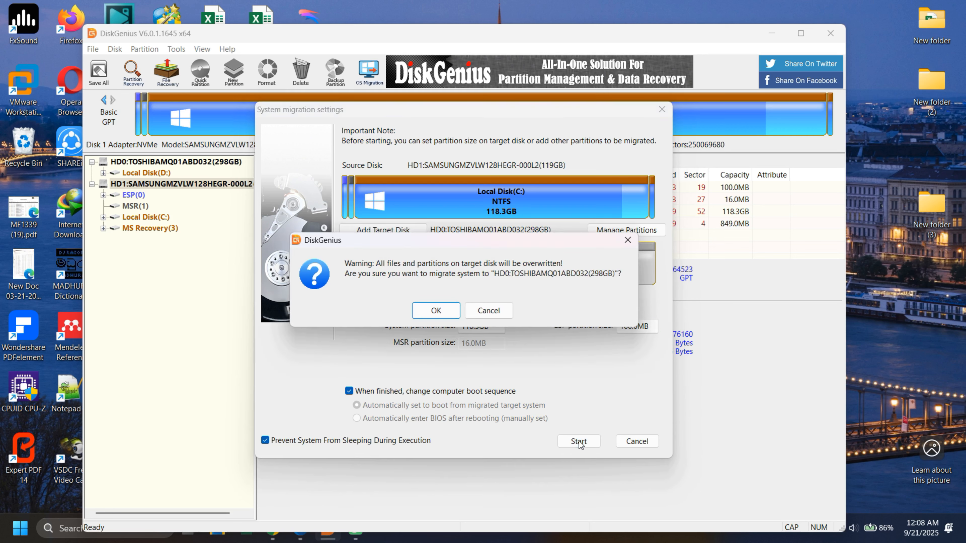
pyautogui.click(424, 311)
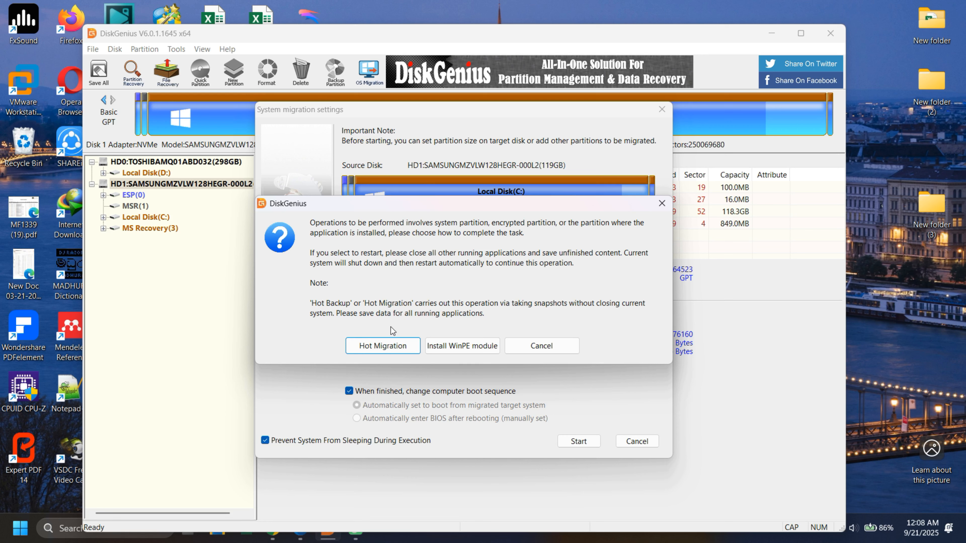
pyautogui.click(398, 351)
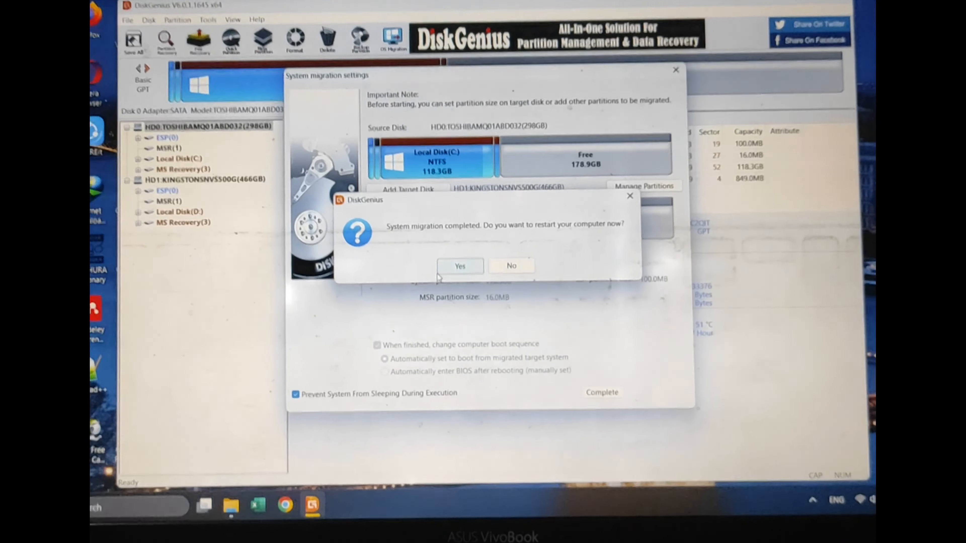
pyautogui.click(407, 194)
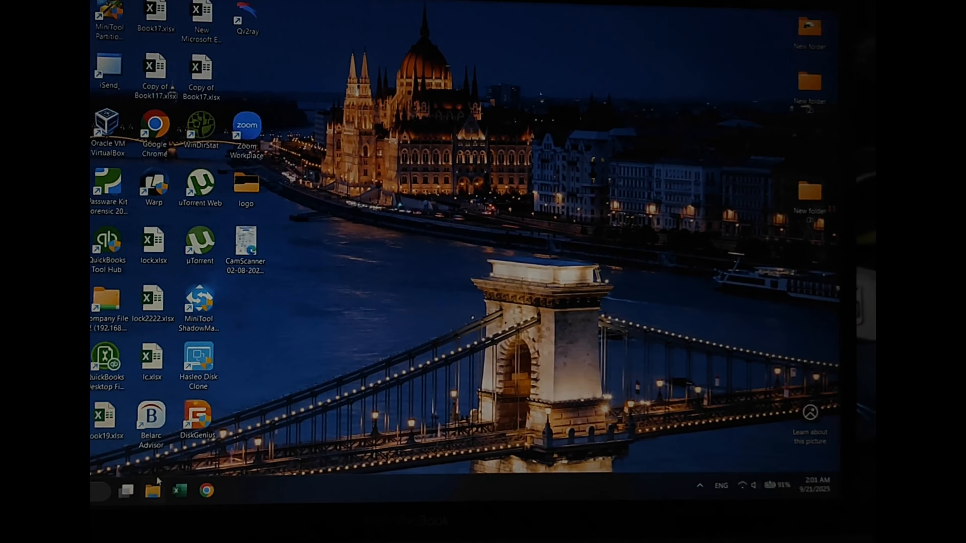
# Check in File Explorer which local drives This PC lists.
pyautogui.click(154, 485)
pyautogui.scroll(-3, 247, 267)
pyautogui.click(227, 267)
pyautogui.rightClick(409, 151)
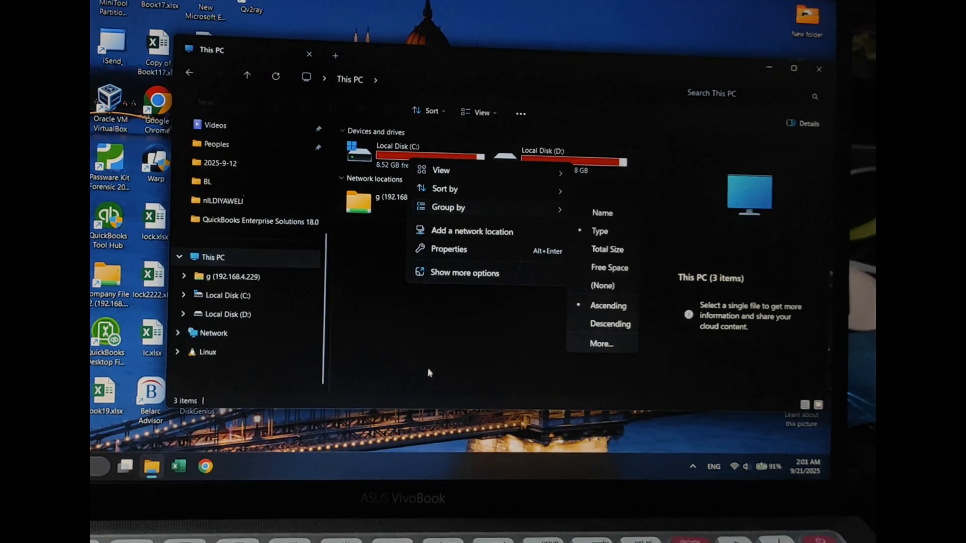
pyautogui.press('Escape')
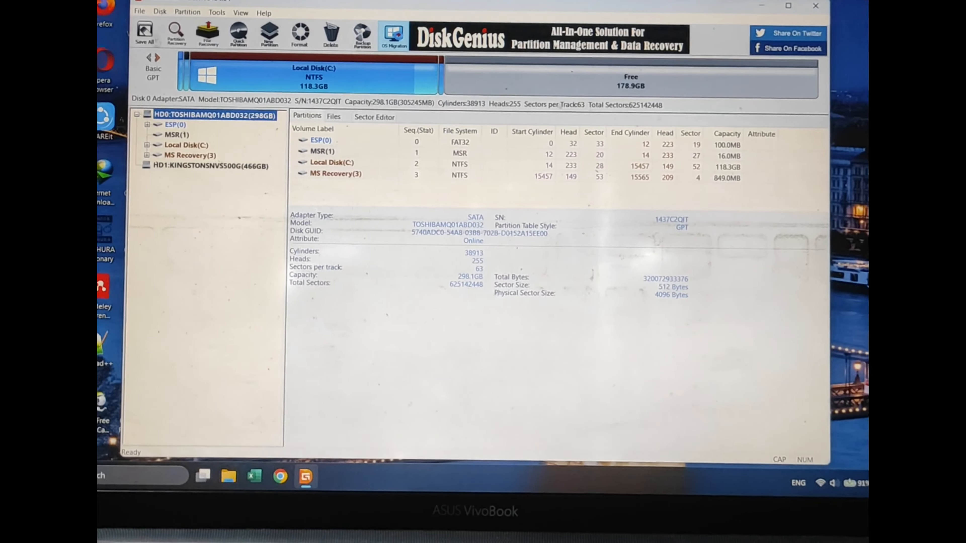
# Hot-migrate the system from HD0:TOSHIBAMQ01ABD032 to HD1:KINGSTONSNVS500G in DiskGenius, automatically setting boot from the migrated target system.
pyautogui.click(393, 34)
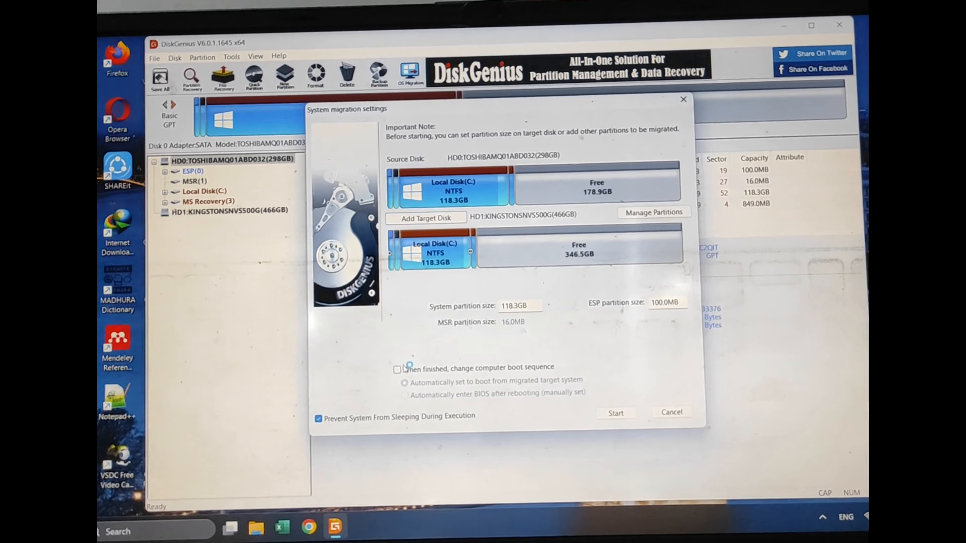
pyautogui.click(391, 372)
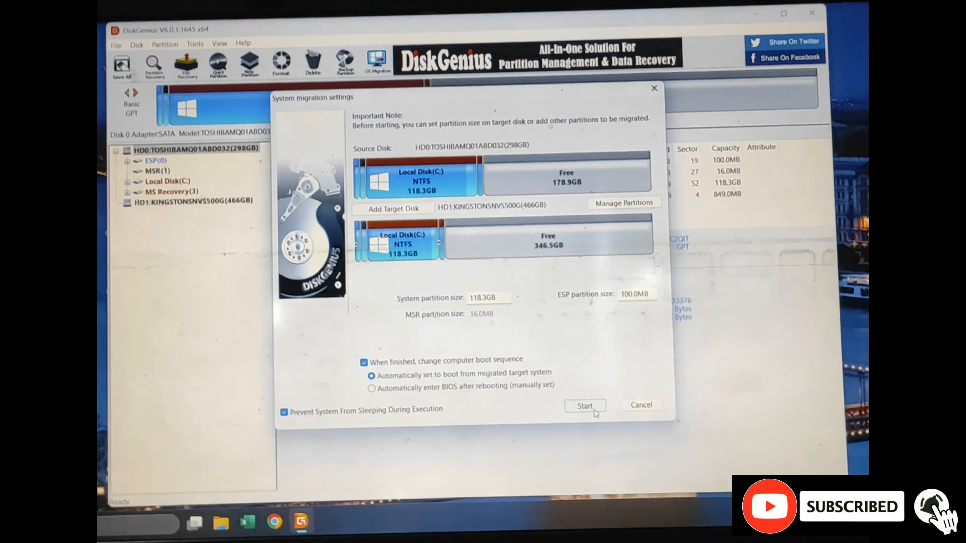
pyautogui.click(629, 413)
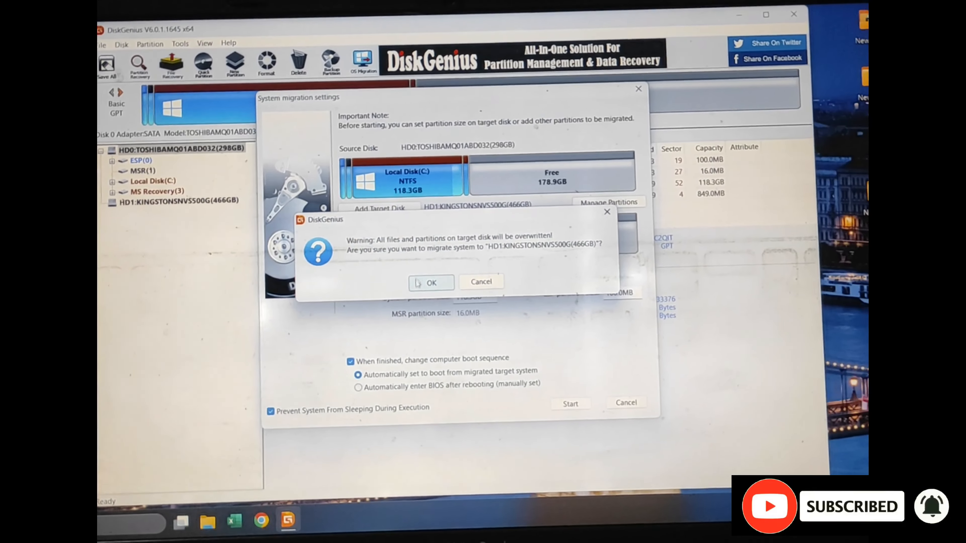
pyautogui.click(442, 281)
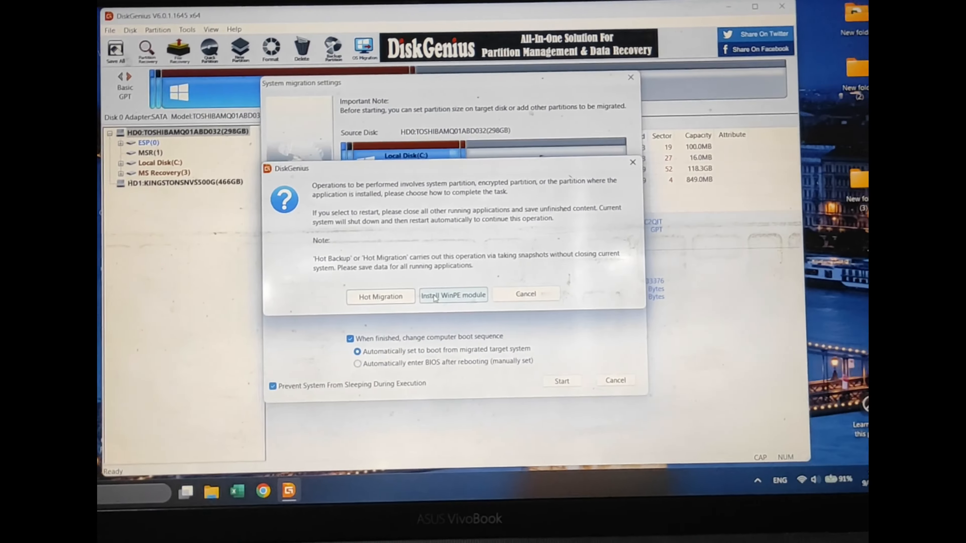
pyautogui.click(351, 339)
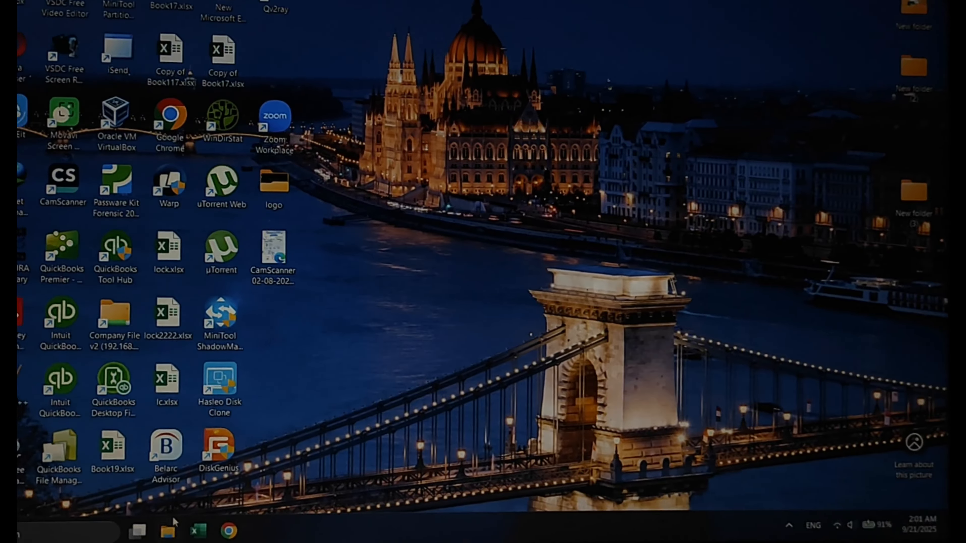
# Open This PC in File Explorer to review the drives of the migrated system.
pyautogui.press('super+e')
pyautogui.click(266, 272)
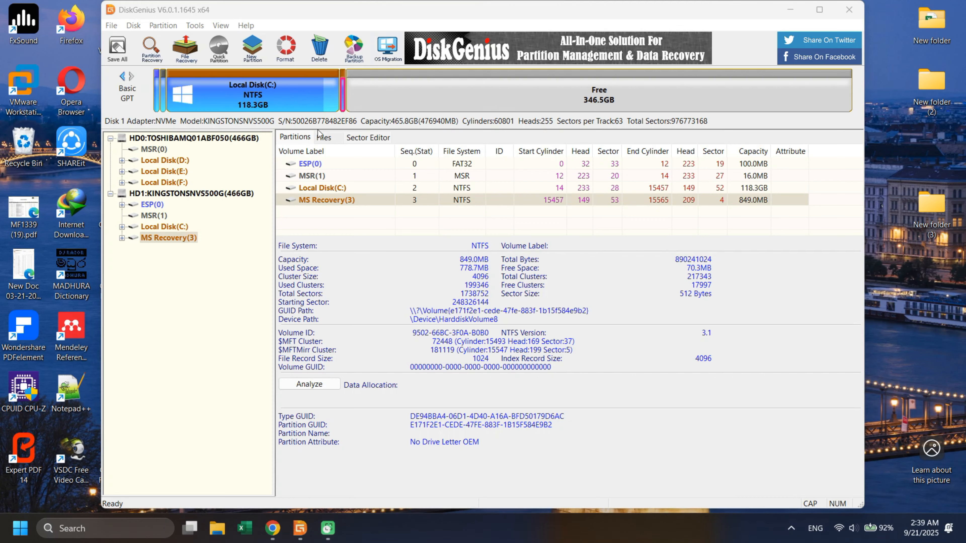
# Try to extend Local Disk(C:) on the KINGSTON disk using the space that follows it.
pyautogui.click(581, 96)
pyautogui.rightClick(252, 104)
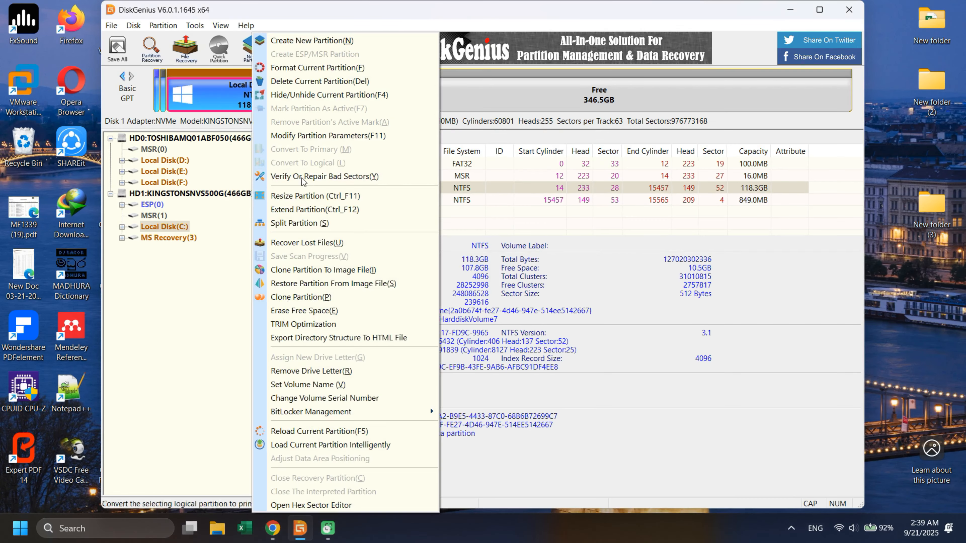
pyautogui.click(300, 210)
pyautogui.click(591, 241)
pyautogui.doubleClick(596, 246)
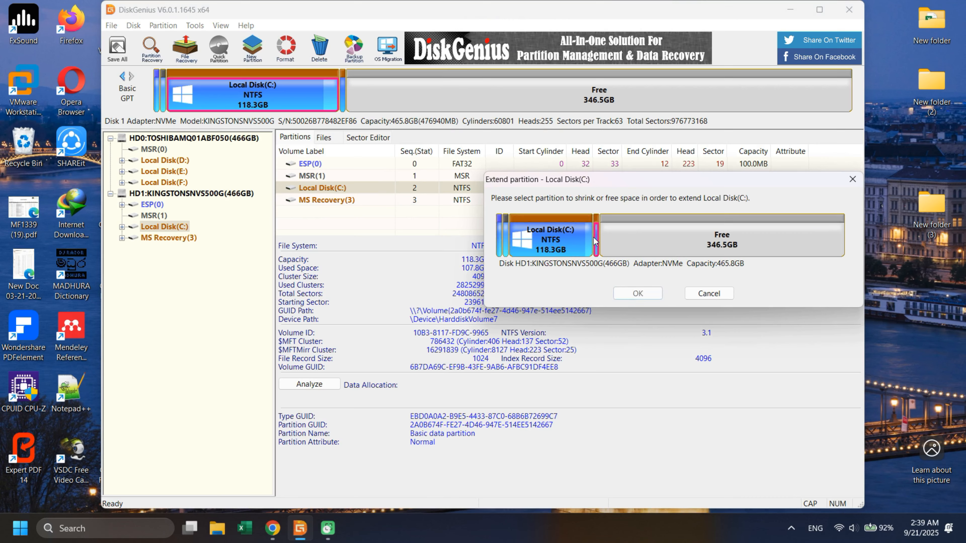
pyautogui.click(666, 109)
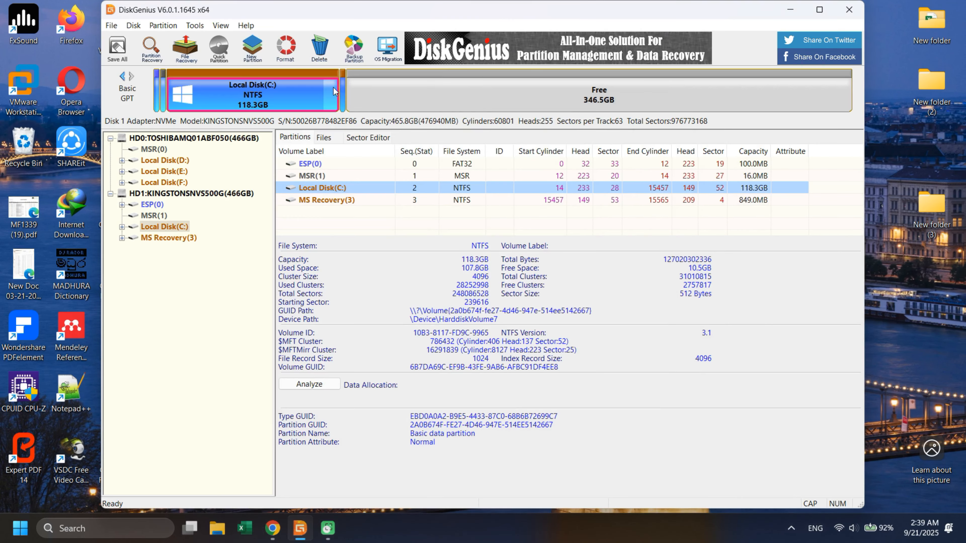
# Try to extend the MS Recovery(3) partition into the adjacent free space, with a new capacity of 347.35GB.
pyautogui.click(342, 91)
pyautogui.rightClick(343, 91)
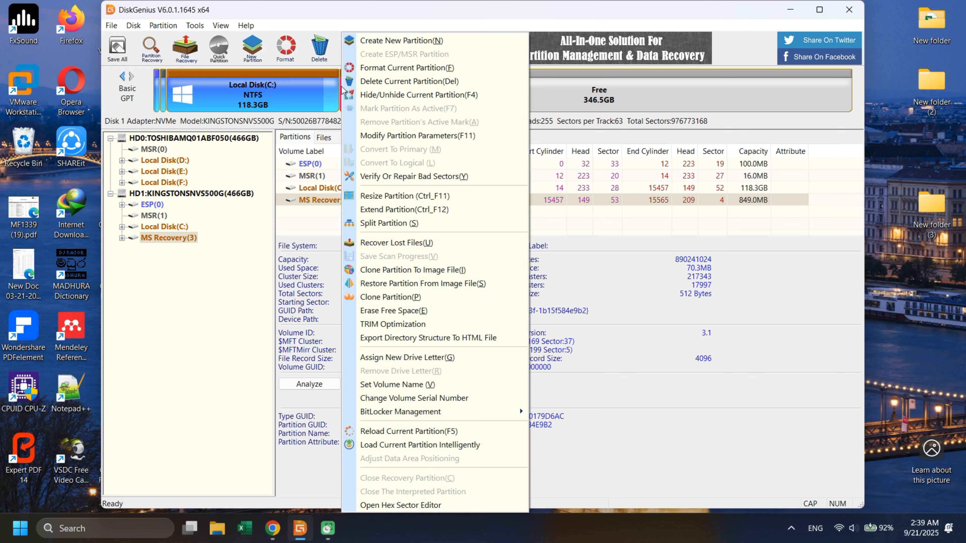
pyautogui.click(407, 215)
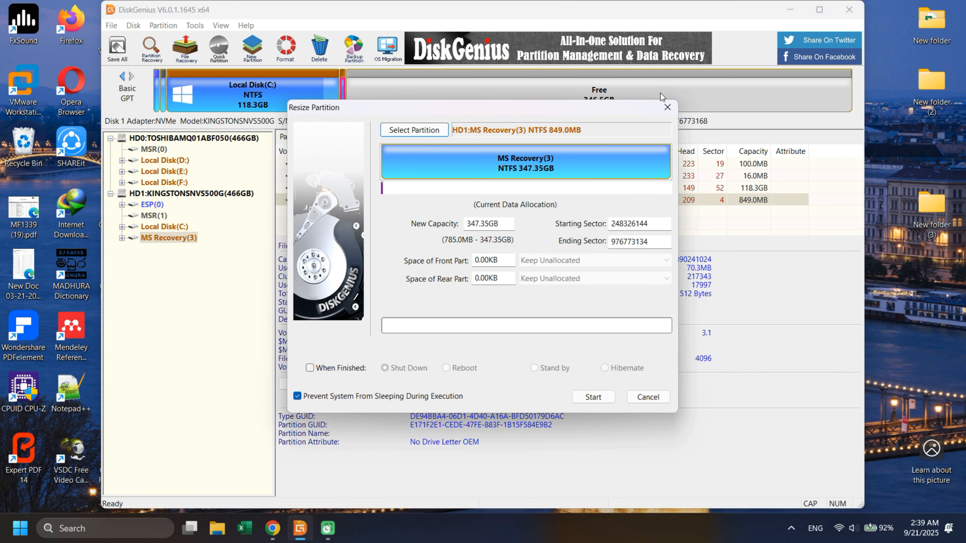
pyautogui.moveTo(381, 159)
pyautogui.mouseDown()
pyautogui.moveTo(506, 159)
pyautogui.moveTo(366, 149)
pyautogui.mouseUp()
pyautogui.moveTo(606, 110); pyautogui.dragTo(741, 141)
pyautogui.click(802, 148)
pyautogui.click(375, 98)
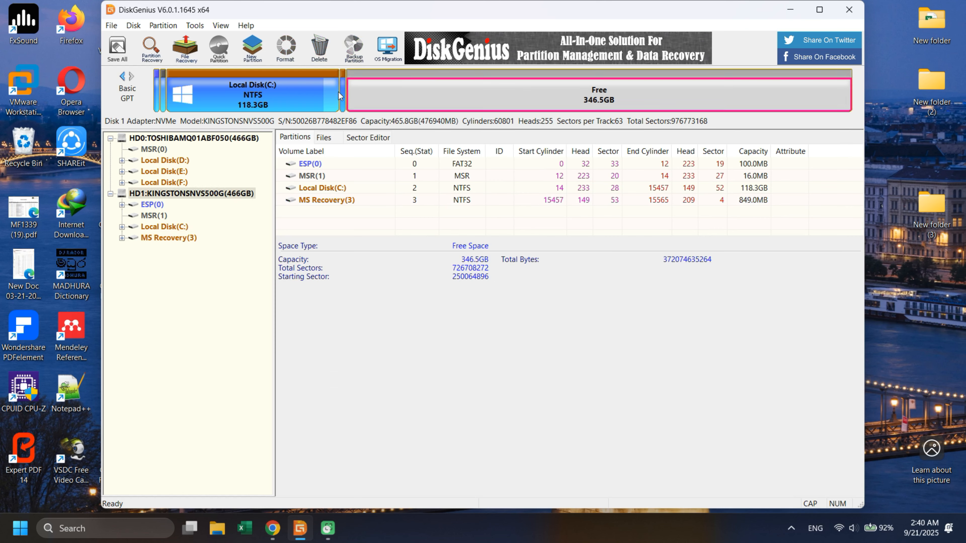
# Configure resizing MS Recovery(3) on the KINGSTON disk to 1024.00MB at the end of the disk, keeping 346.35GB unallocated in front of it.
pyautogui.click(342, 92)
pyautogui.rightClick(342, 94)
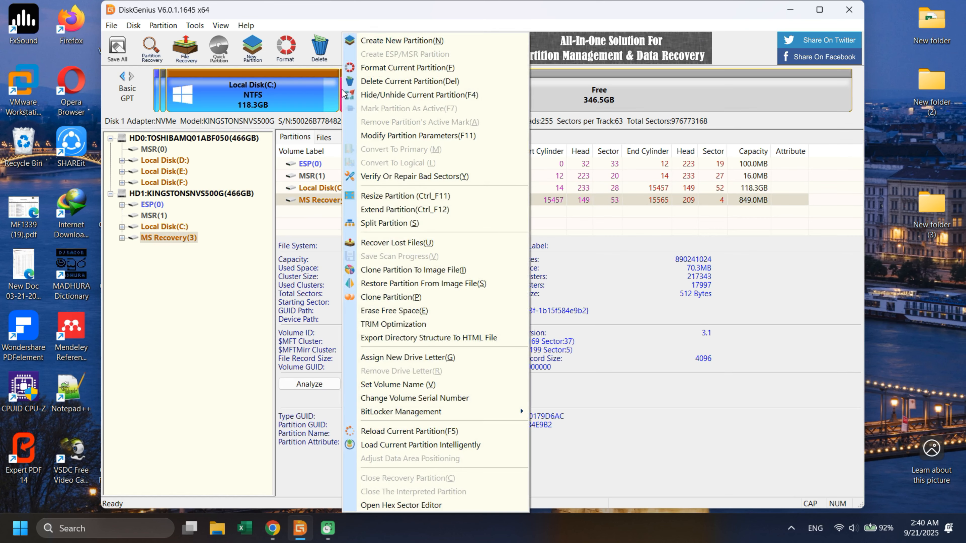
pyautogui.click(403, 209)
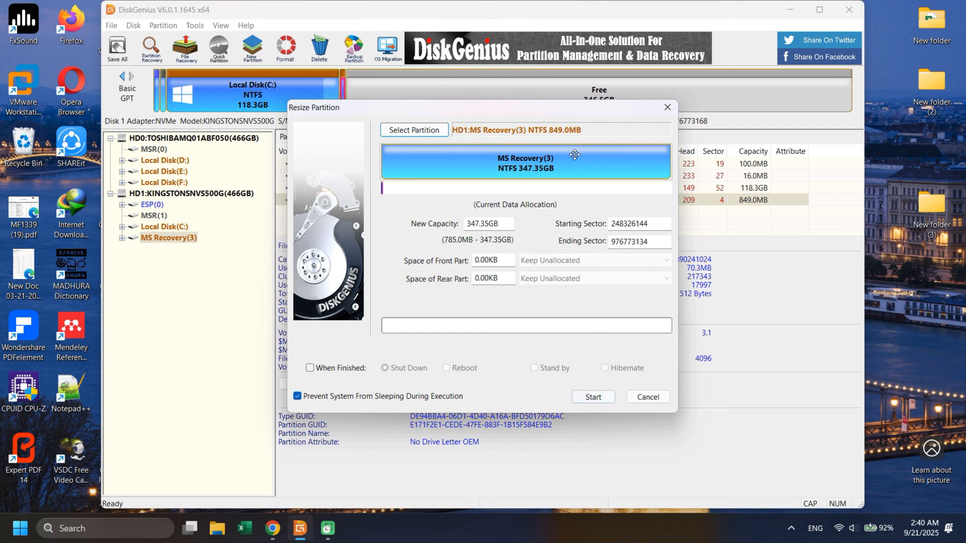
pyautogui.moveTo(382, 159); pyautogui.dragTo(668, 178)
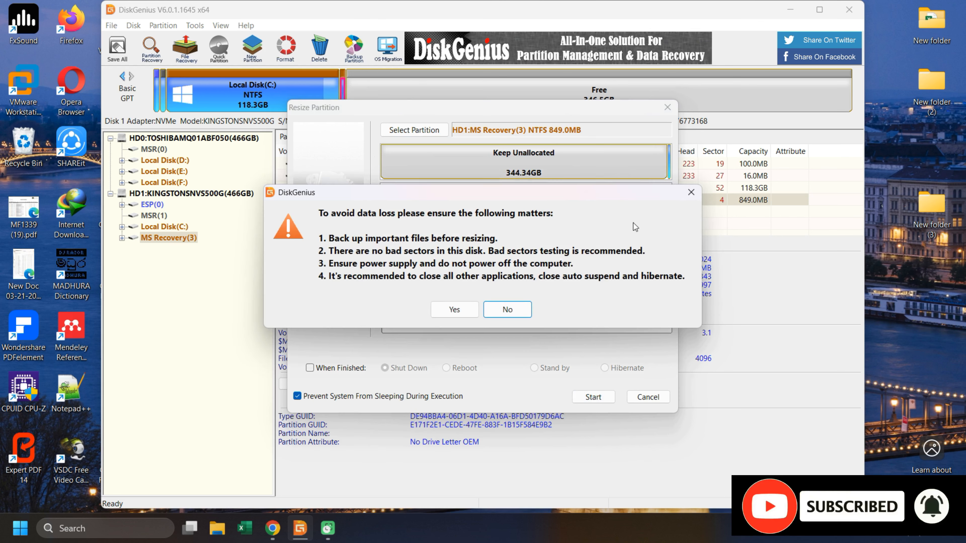
pyautogui.click(691, 192)
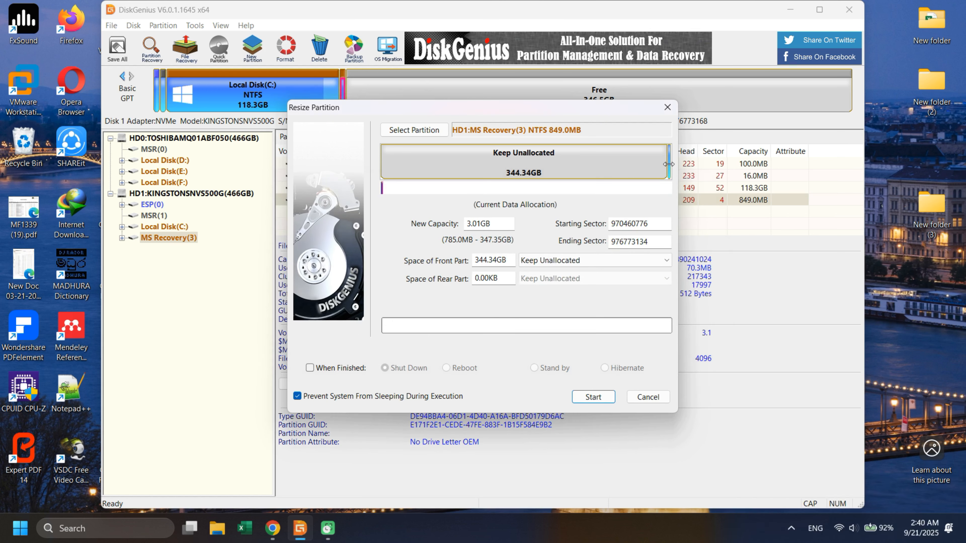
pyautogui.moveTo(669, 164); pyautogui.dragTo(676, 196)
pyautogui.moveTo(672, 161); pyautogui.dragTo(668, 160)
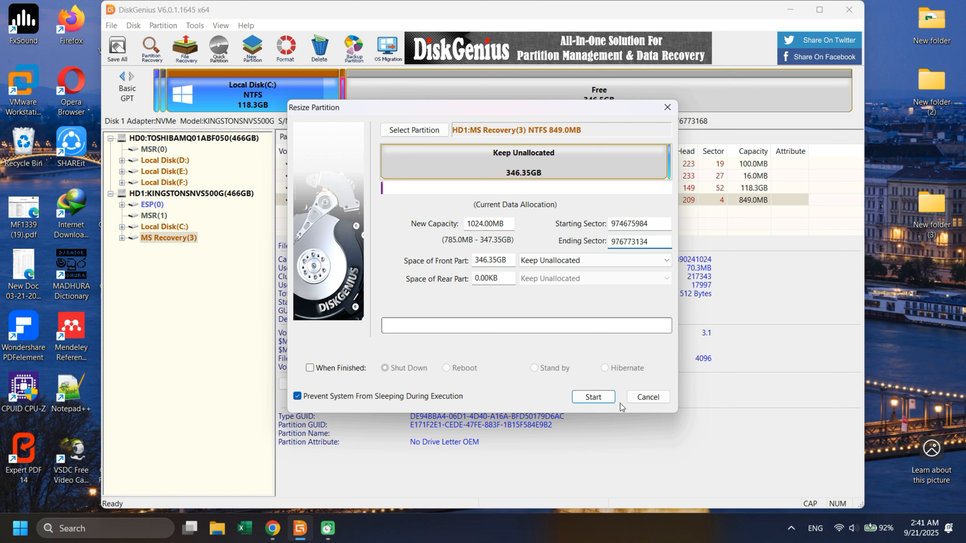
# Run the configured resize of MS Recovery(3), accepting the data-loss precautions and the listed operations, and complete it.
pyautogui.click(609, 398)
pyautogui.click(472, 315)
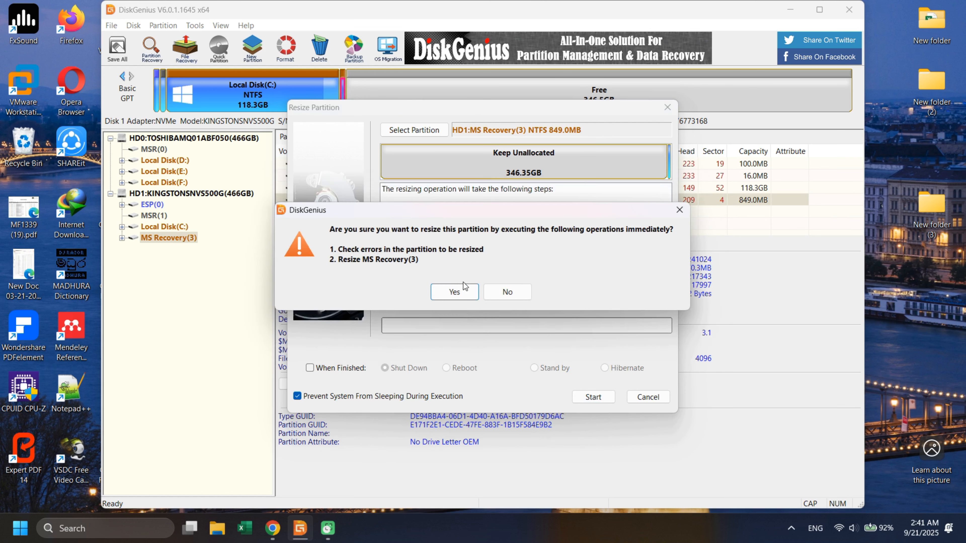
pyautogui.click(454, 292)
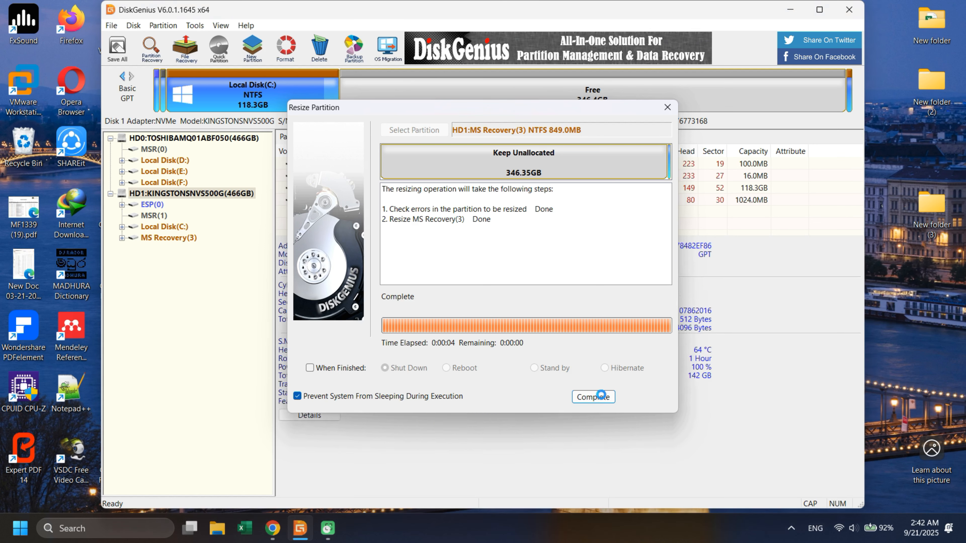
pyautogui.click(593, 397)
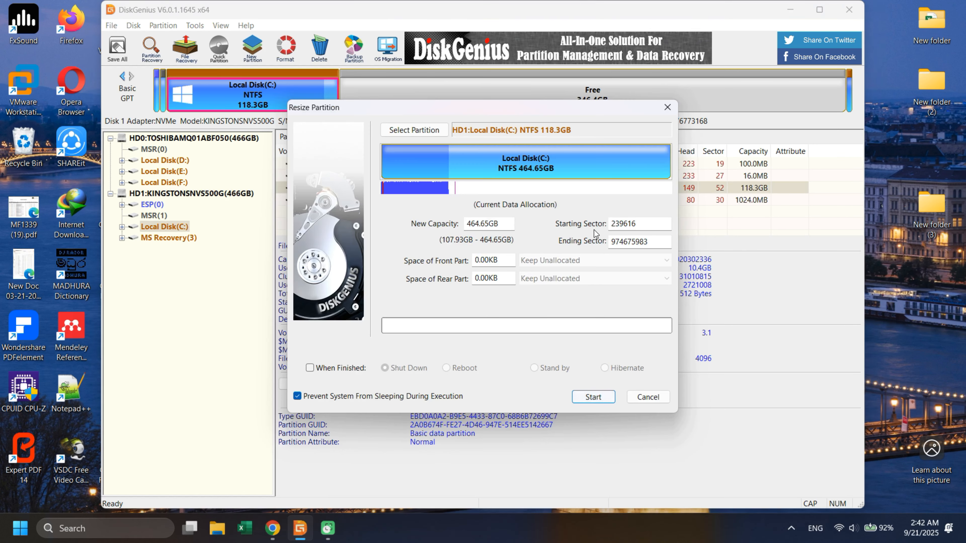
# In Windows Disk Management, extend volume C: on Disk 1 by 354662 MB of unallocated space, then close it and DiskGenius's pending resize dialog.
pyautogui.rightClick(2, 528)
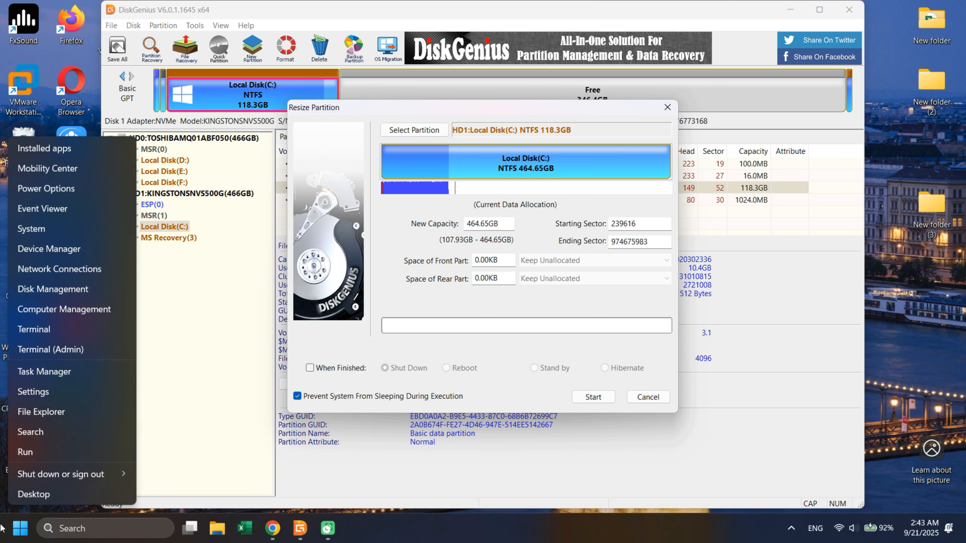
pyautogui.click(71, 288)
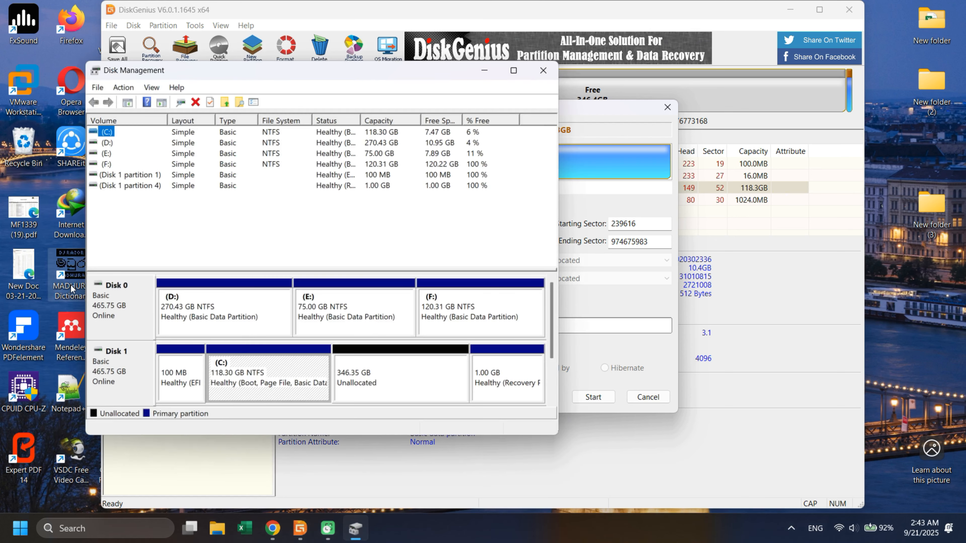
pyautogui.rightClick(249, 366)
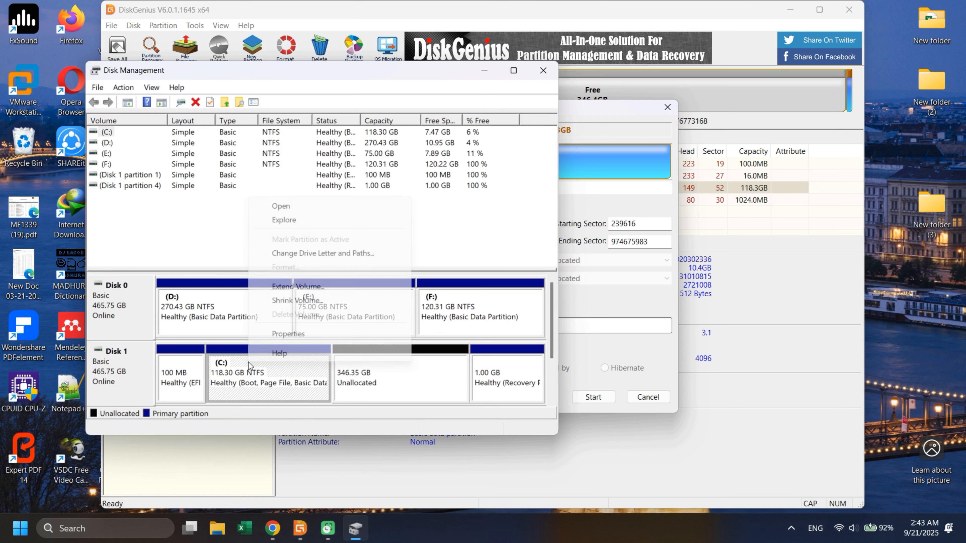
pyautogui.click(303, 290)
pyautogui.click(340, 366)
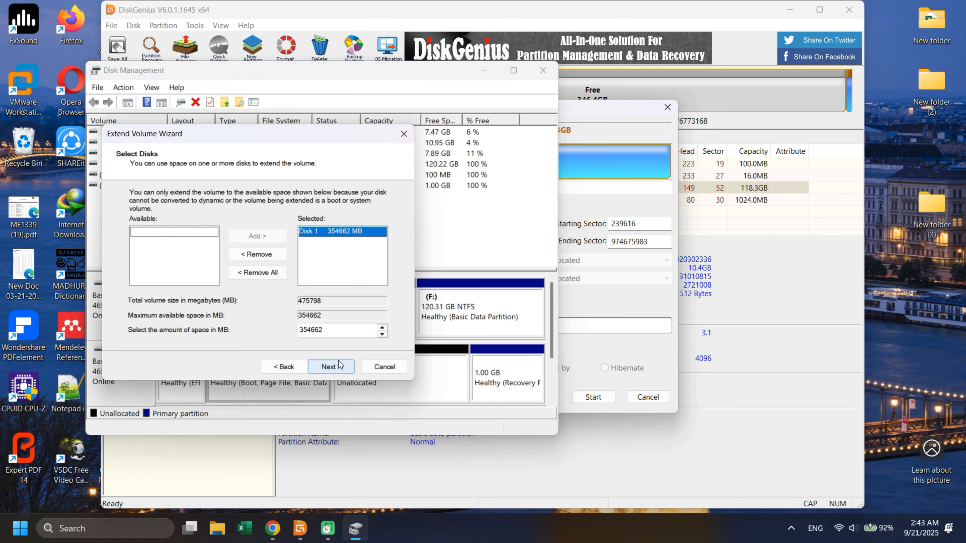
pyautogui.click(331, 366)
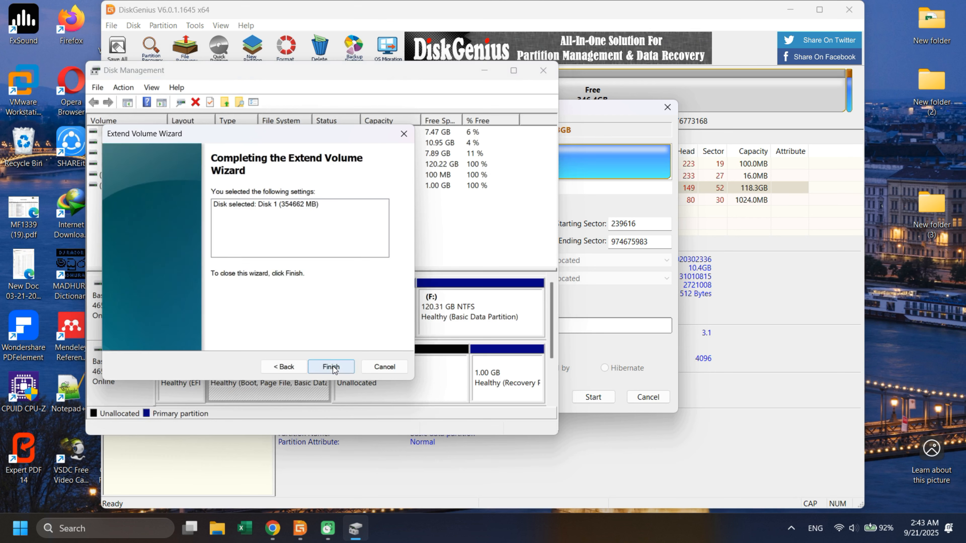
pyautogui.click(331, 367)
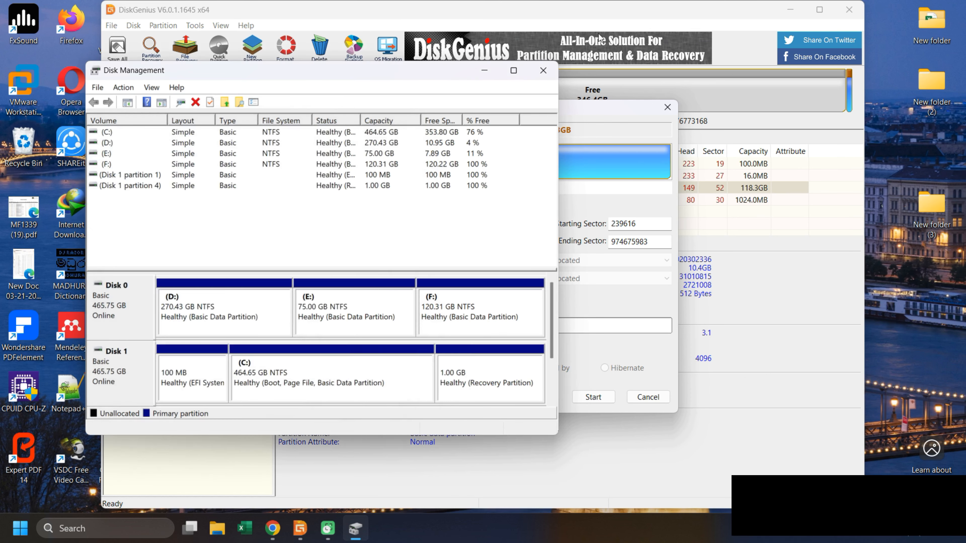
pyautogui.click(543, 70)
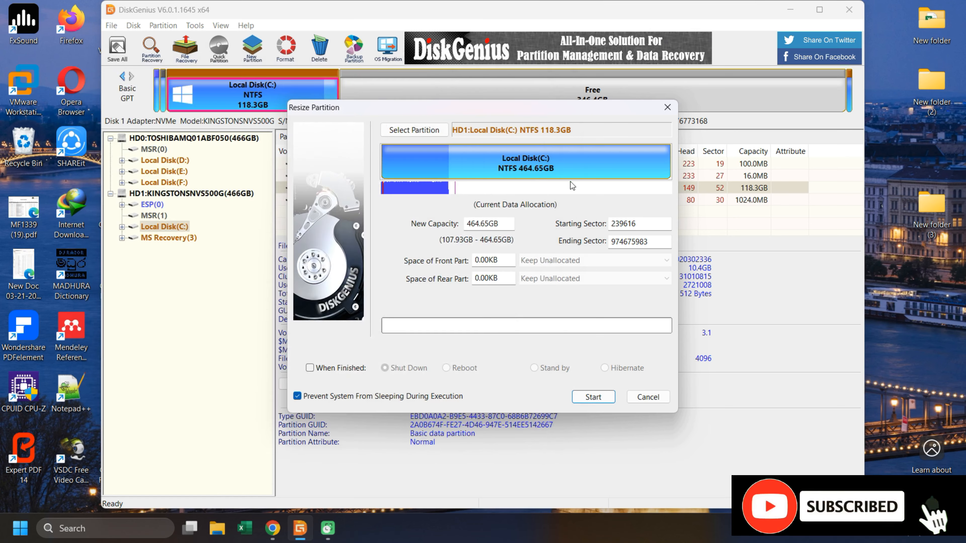
pyautogui.click(667, 107)
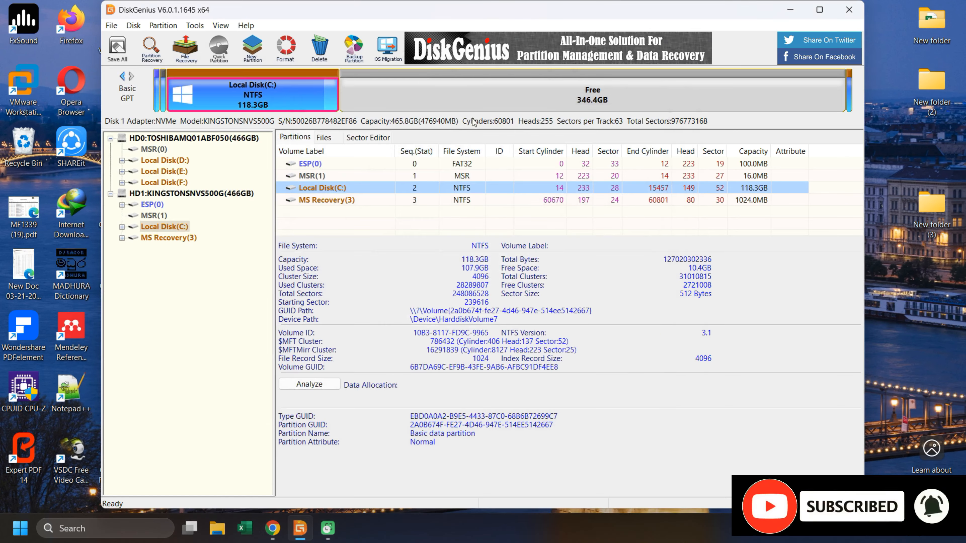